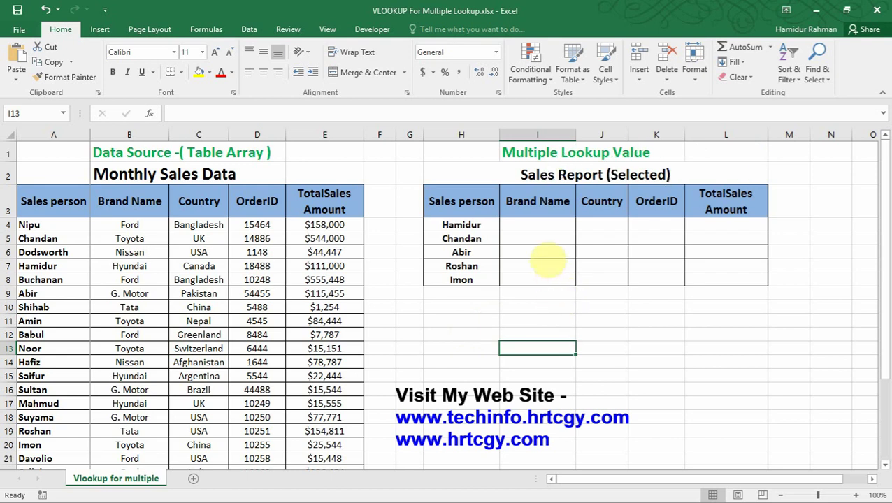
In I4, begin =VLOOKUP(H4:H8,$A$4:$E$24, with salespeople as lookup values and an absolute data range
click(548, 225)
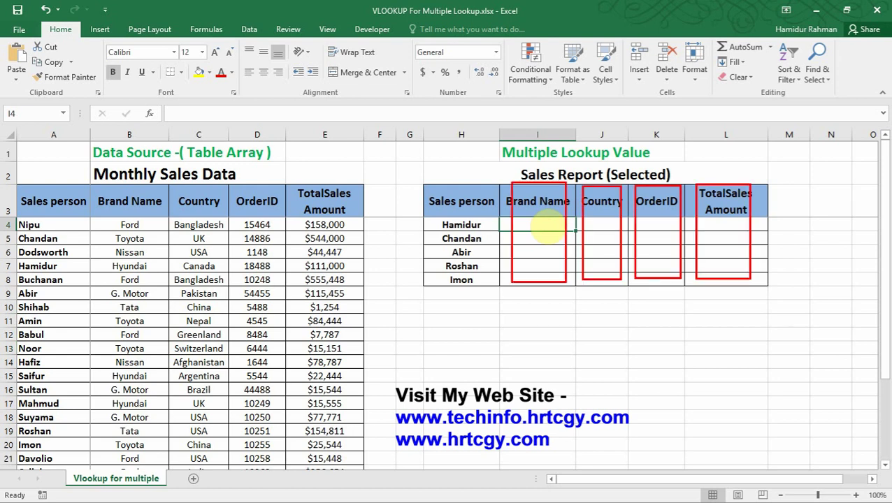
text(=)
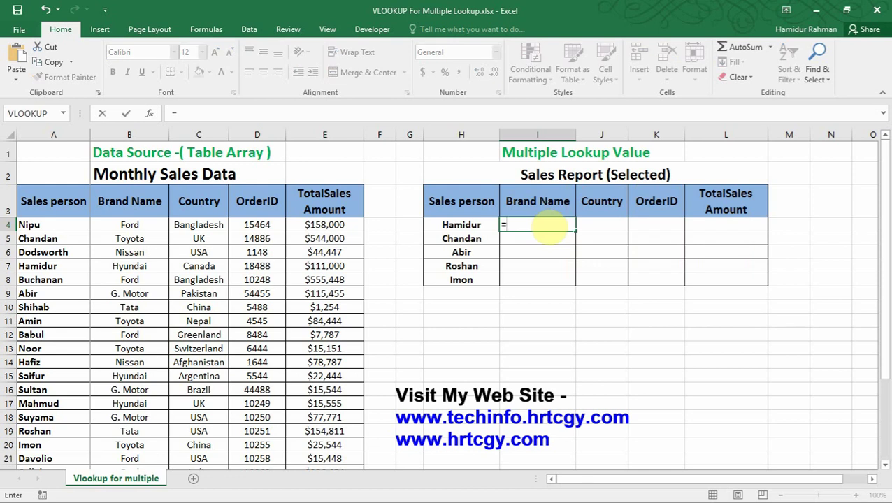
text(vl)
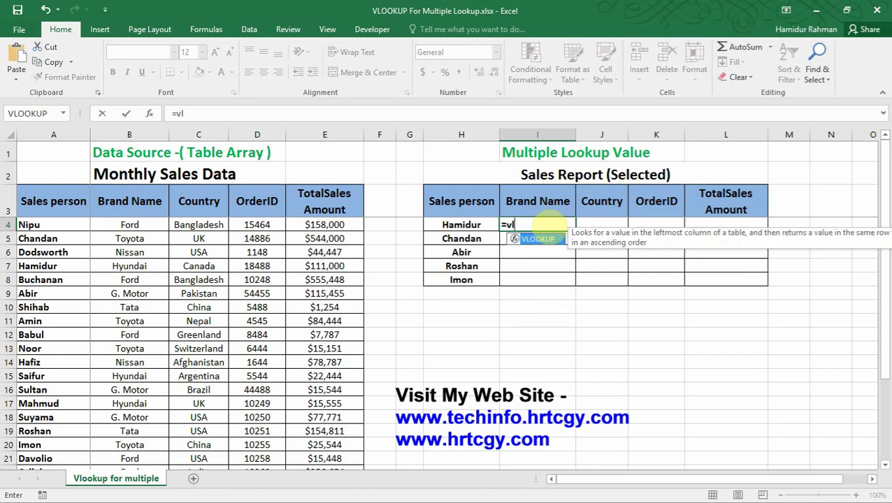
key(Tab)
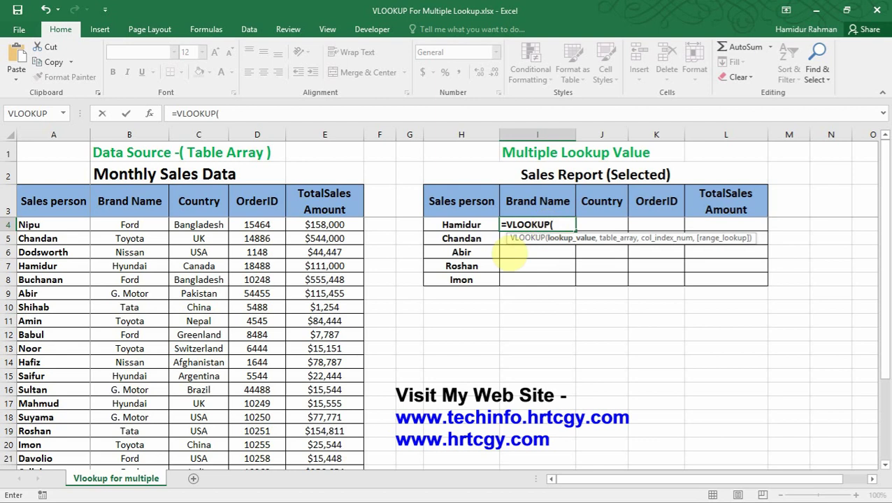
drag(453, 227, 456, 280)
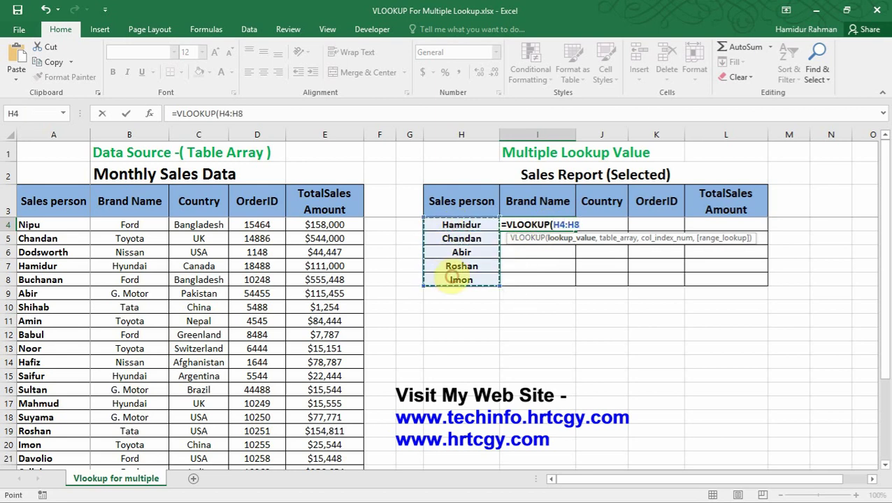
text(,)
drag(40, 224, 318, 451)
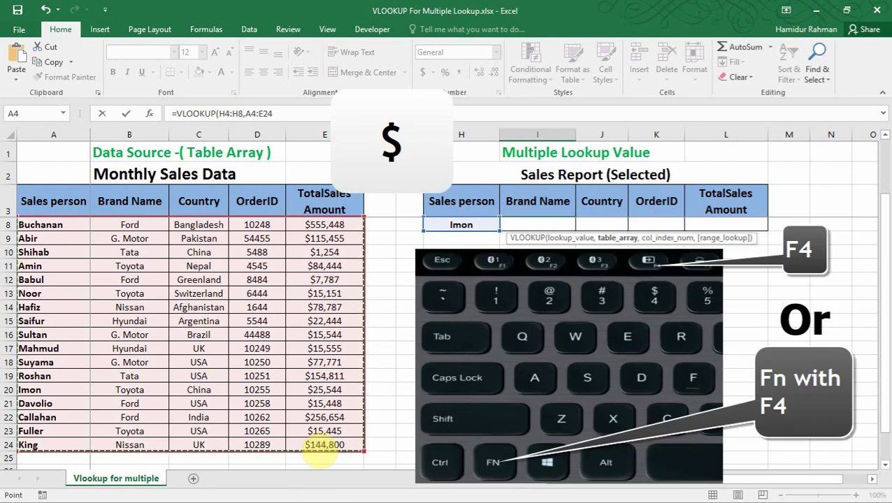
key(F4)
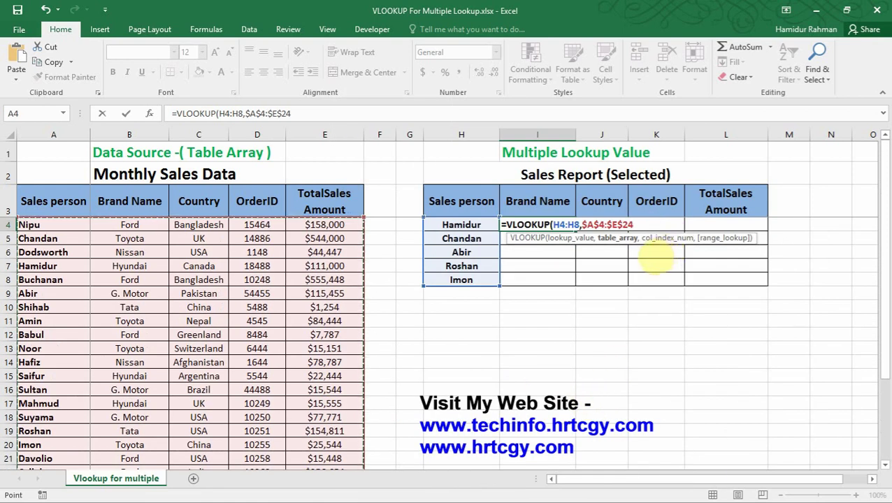
text(,)
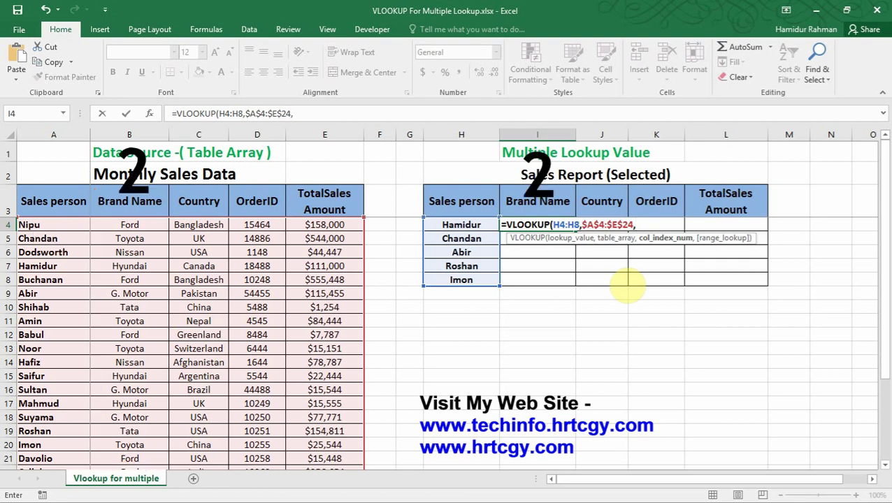
Complete the VLOOKUP with column 2 and FALSE for exact match, returning Hyundai
text(2,)
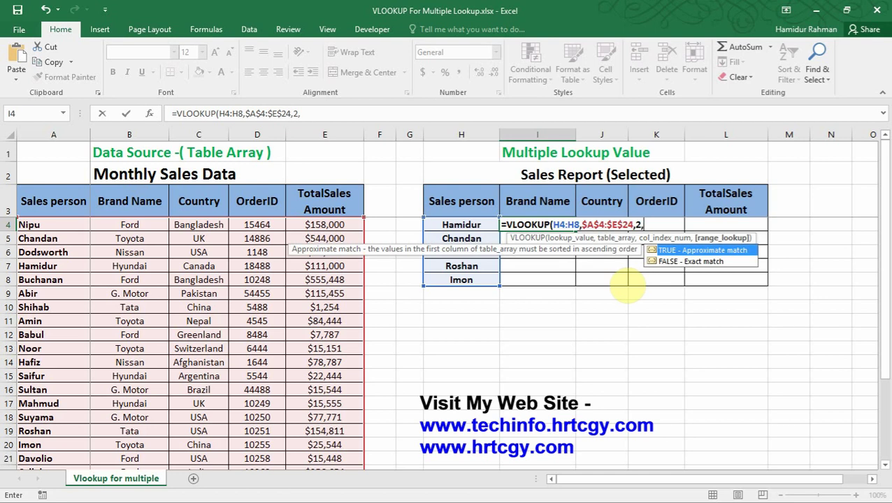
key(Down)
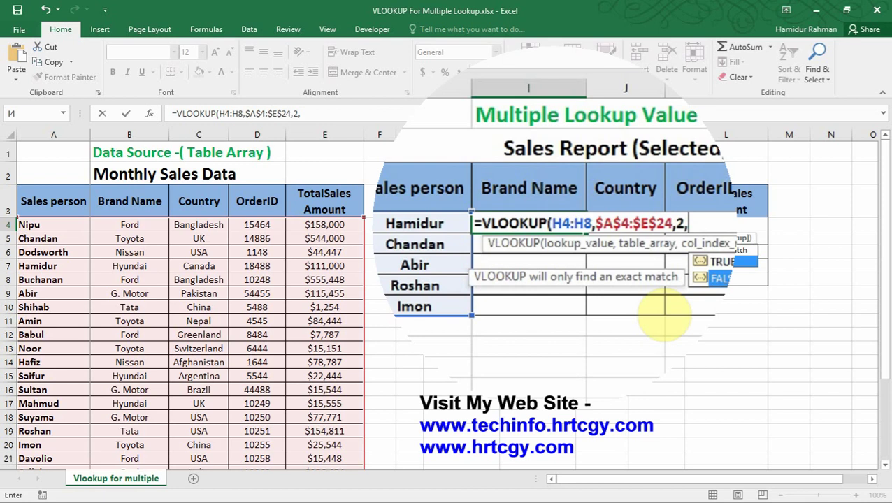
key(Tab)
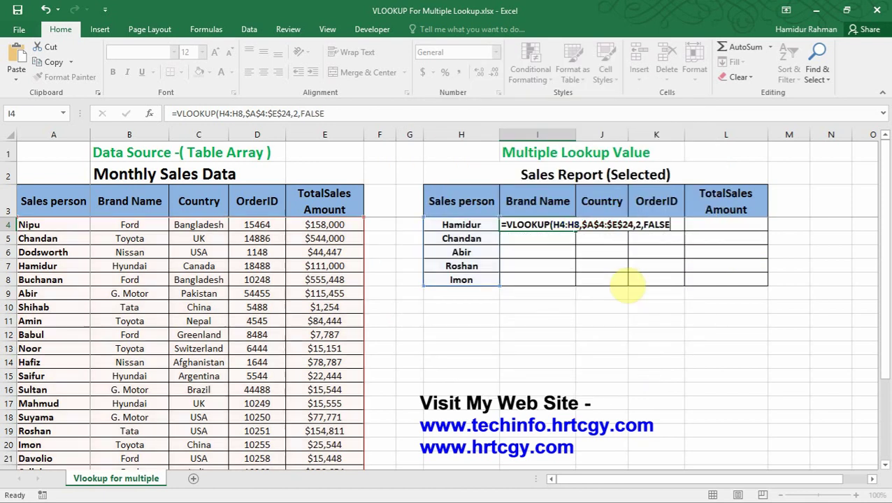
key(Return)
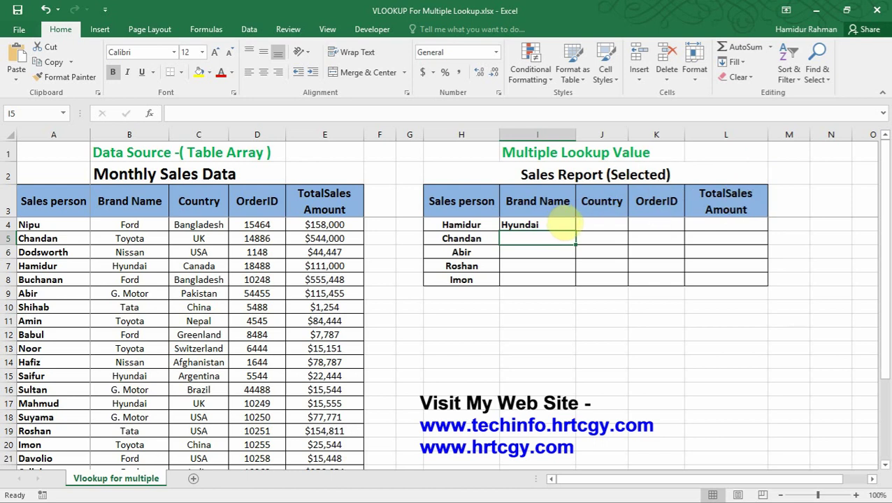
Edit the I4 formula to use the lookup range $H$4:$H$8 and delete the column number 2
double_click(563, 225)
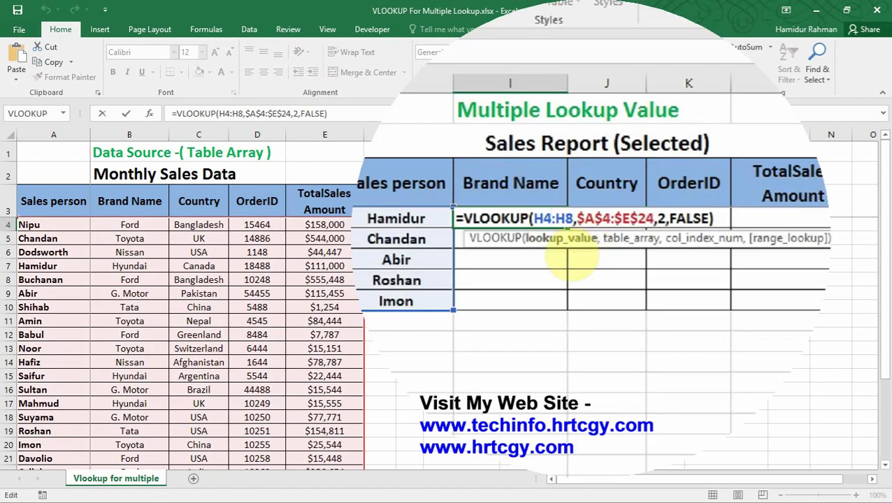
click(551, 215)
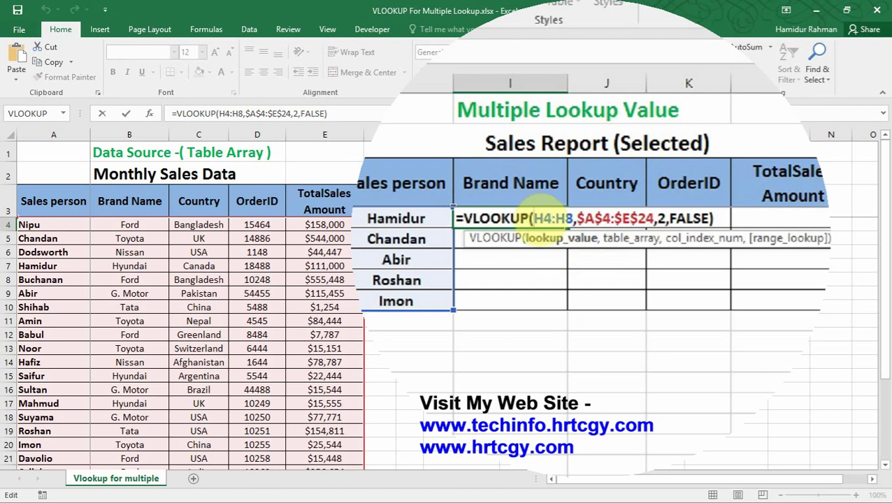
key(F4)
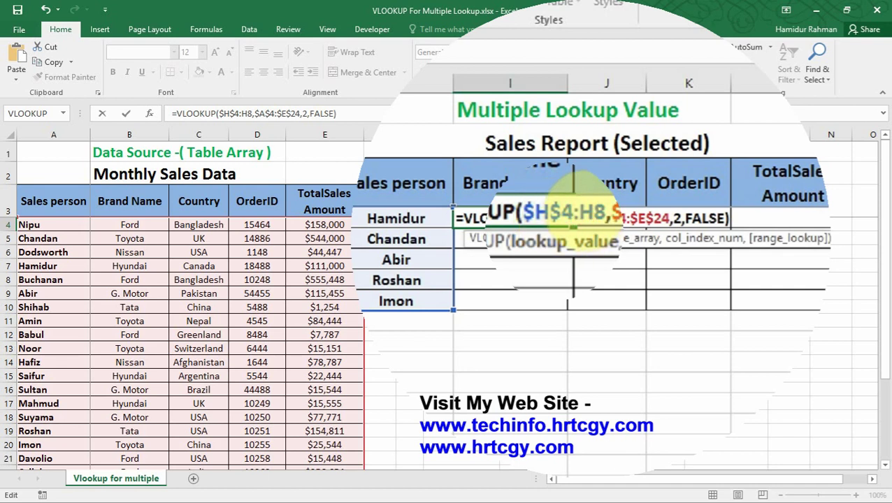
key(F4)
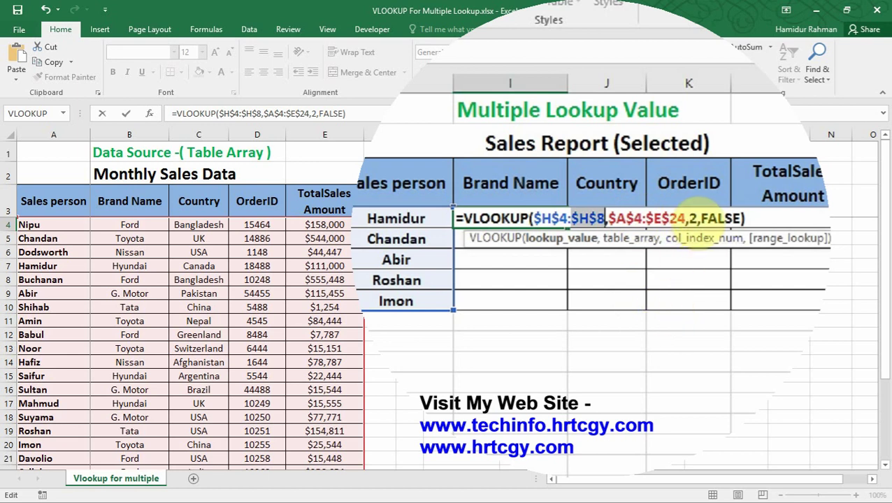
click(689, 217)
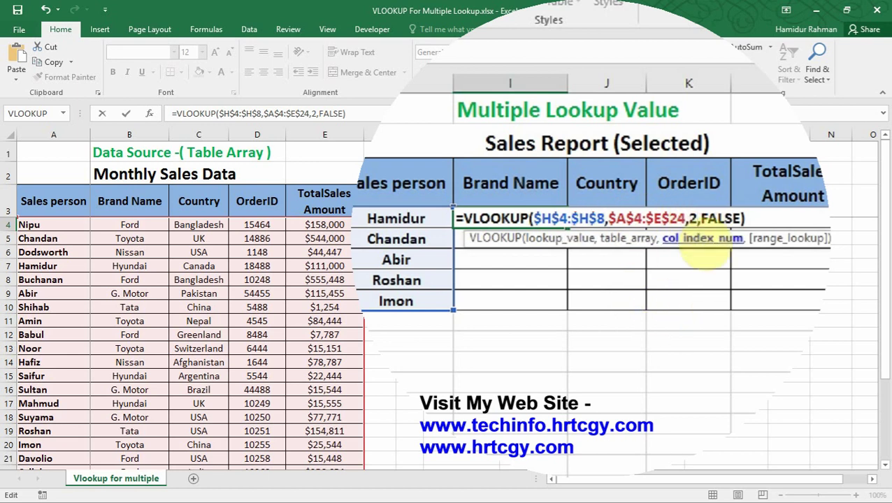
key(Delete)
Use COLUMNS($H4:I4) as the VLOOKUP column index in I4 and commit, still showing Hyundai
text(co)
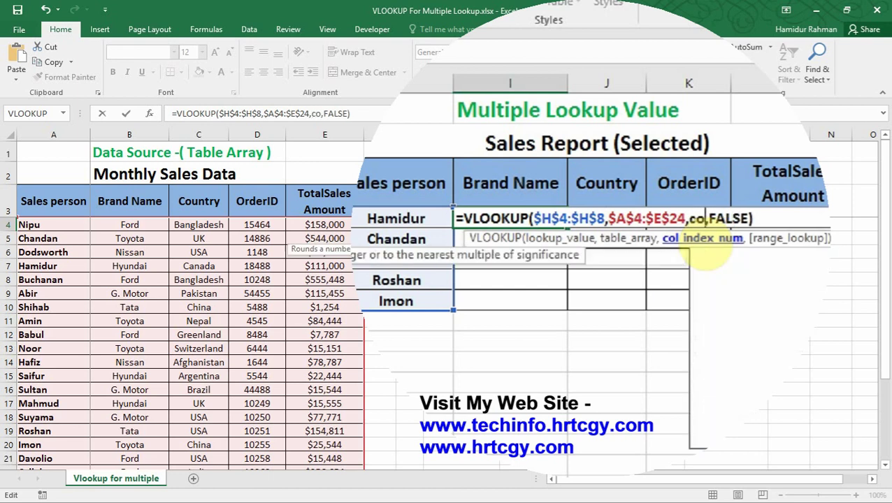
text(lumns)
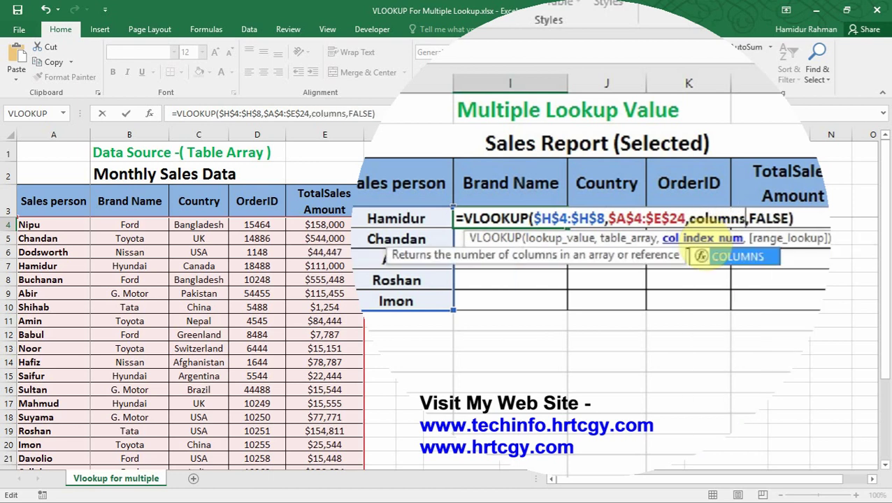
key(Tab)
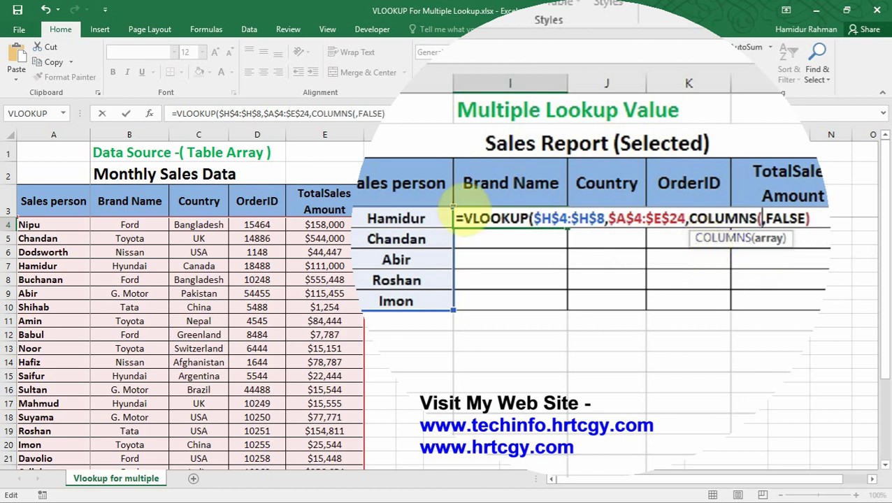
click(397, 218)
drag(461, 218, 500, 227)
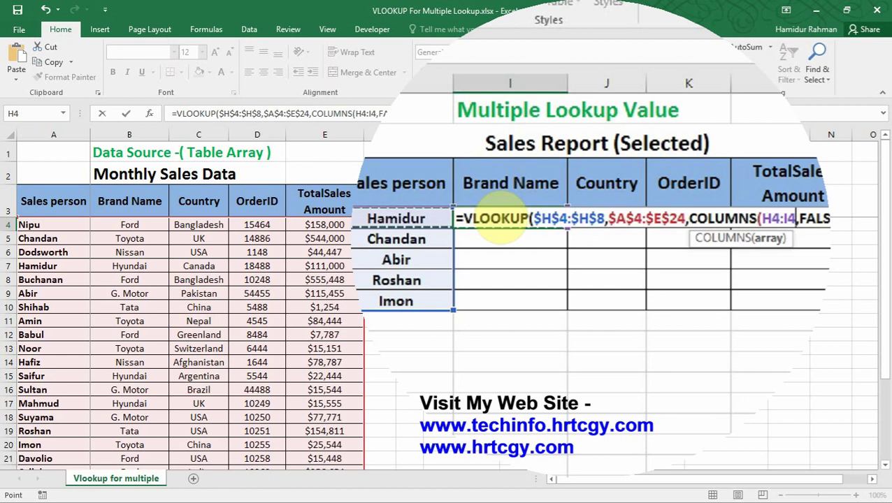
text())
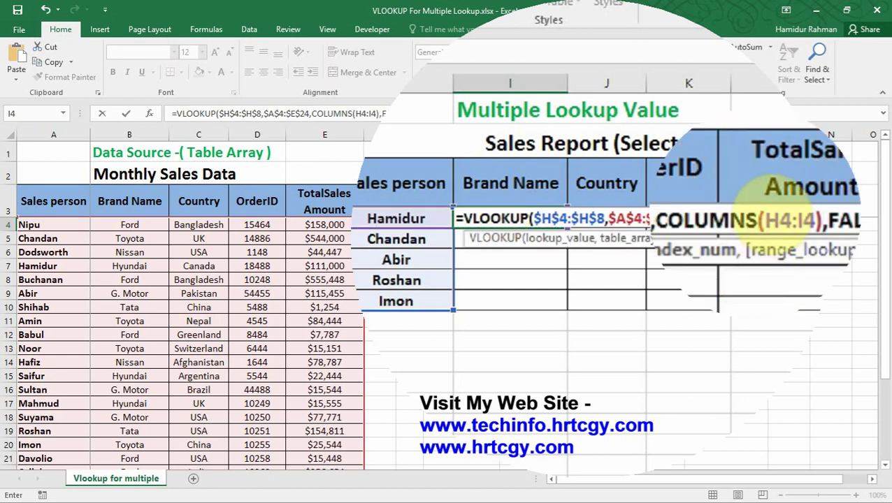
click(766, 218)
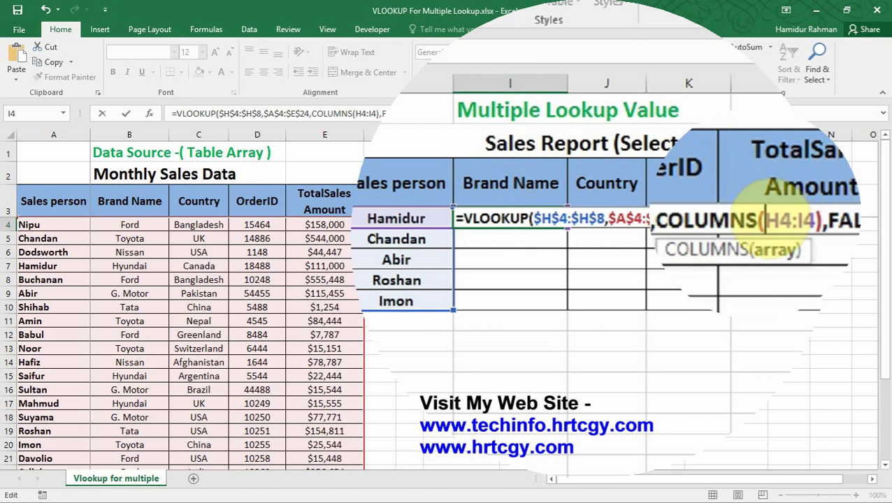
text($)
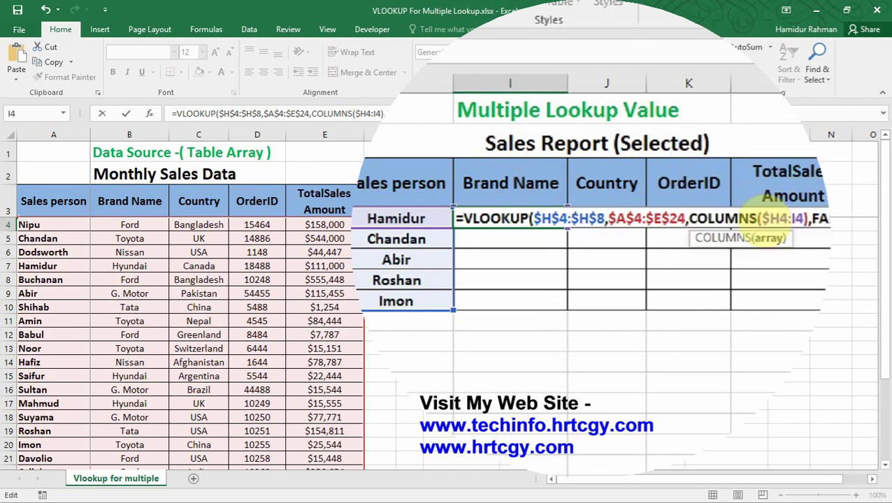
key(Return)
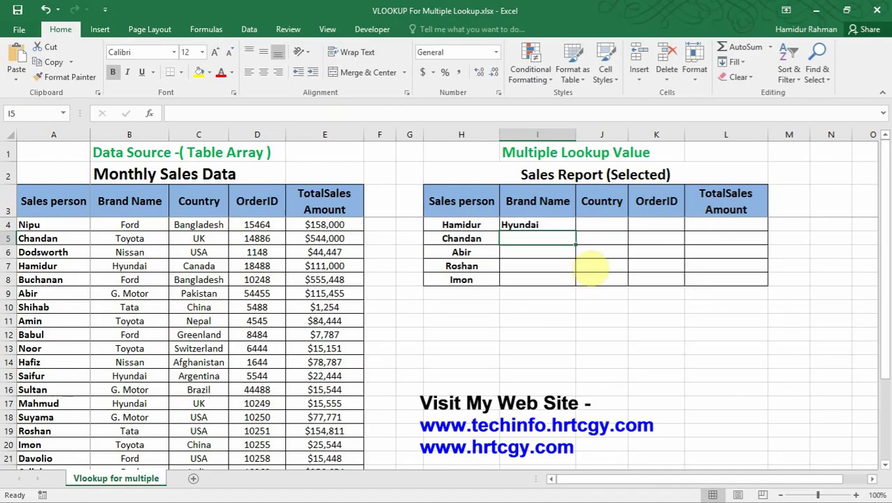
Copy the I4 formula across to column L and down to row 8, filling I4:L8
click(561, 225)
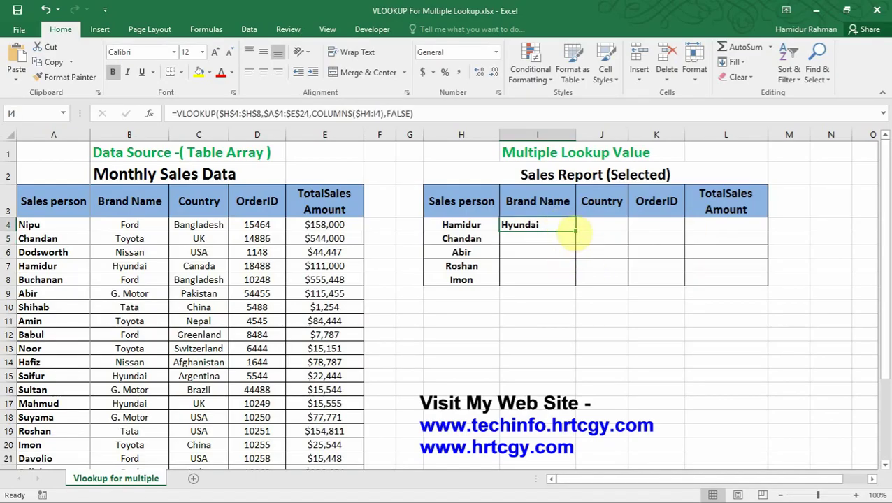
drag(574, 231, 745, 225)
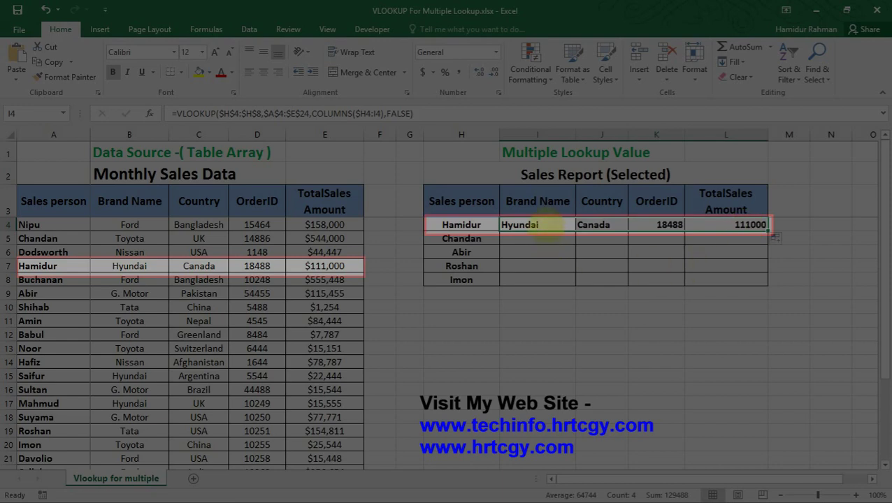
click(546, 224)
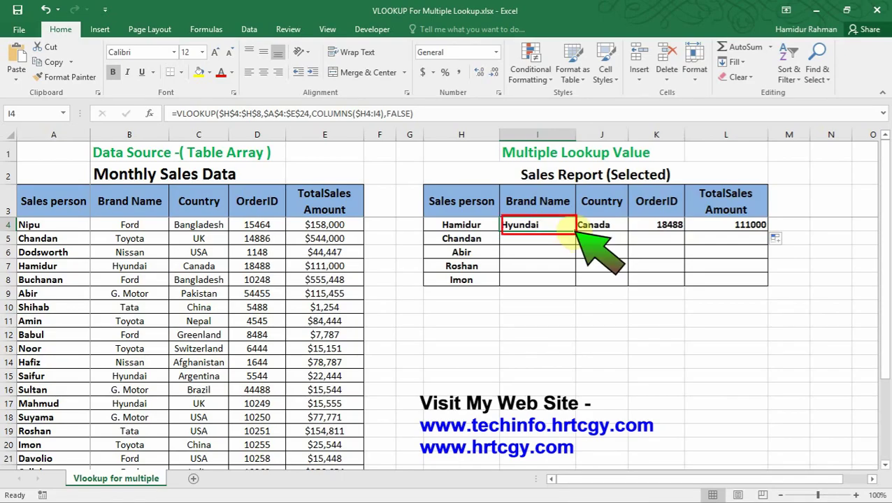
drag(575, 232, 571, 280)
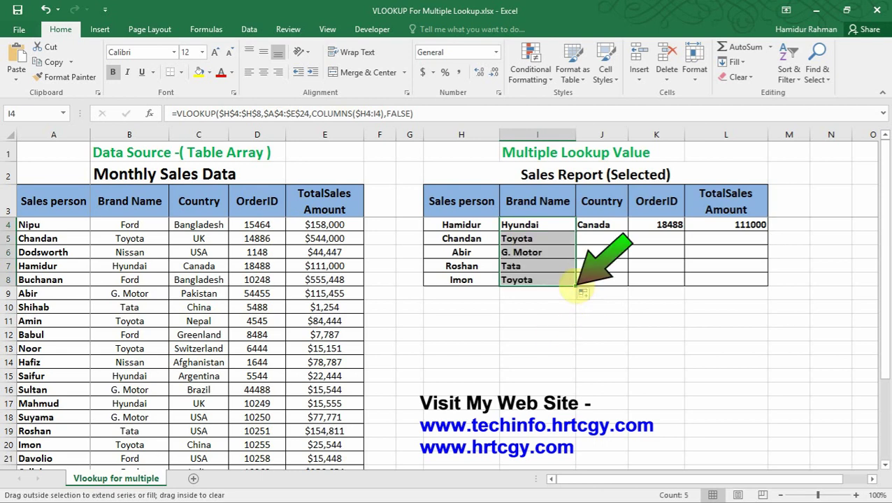
drag(580, 289, 741, 283)
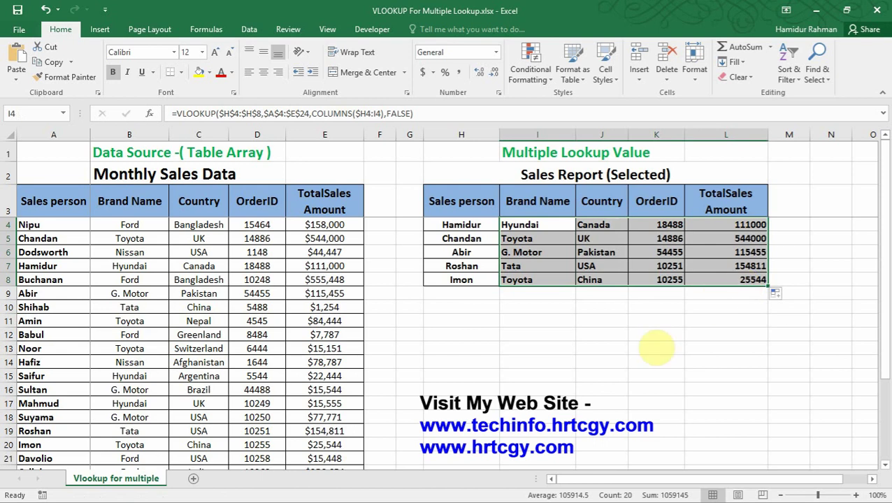
click(655, 347)
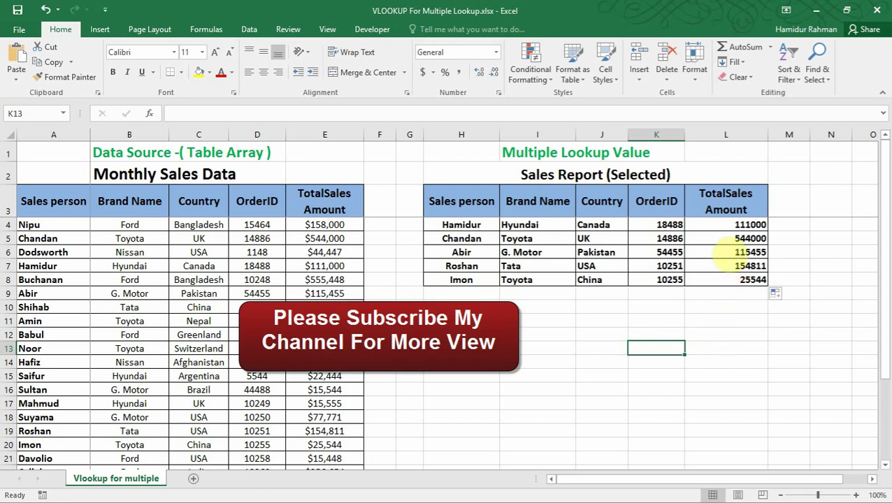
Format the TotalSales Amount cells L4:L8 as Currency with 0 decimal places
drag(720, 225, 734, 279)
right_click(735, 255)
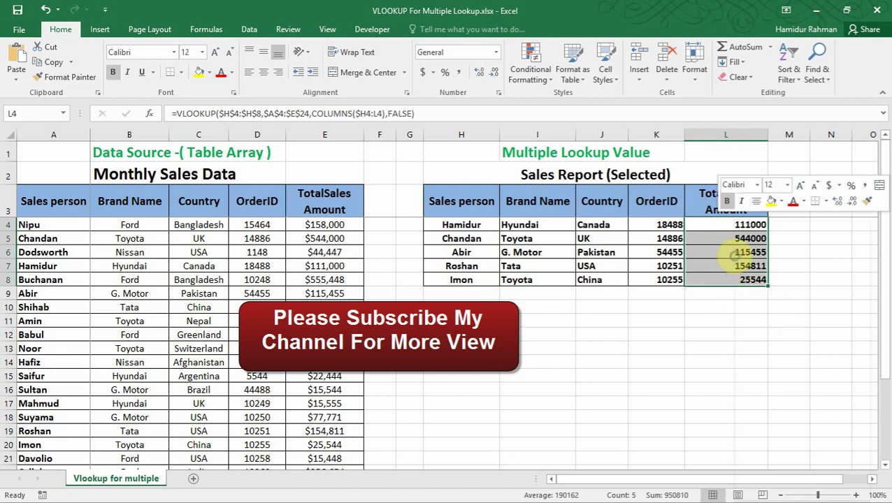
mouse_move(802, 415)
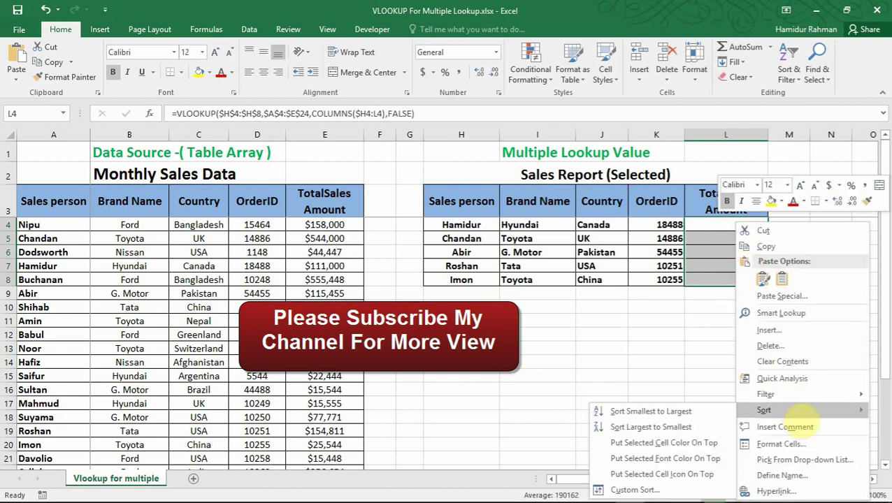
click(780, 444)
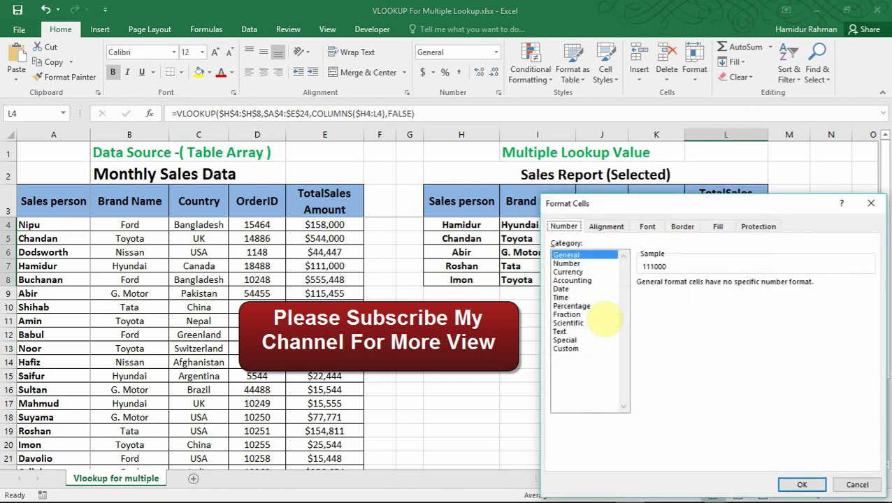
click(568, 272)
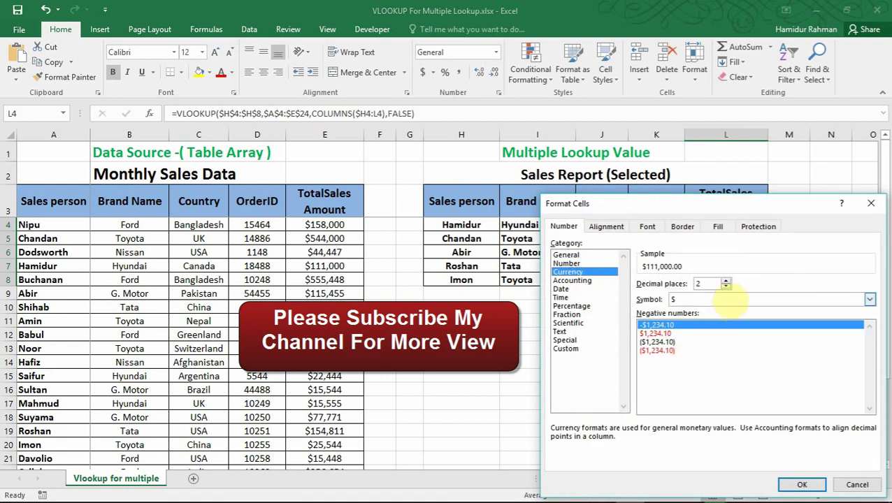
click(725, 286)
click(725, 286)
click(800, 483)
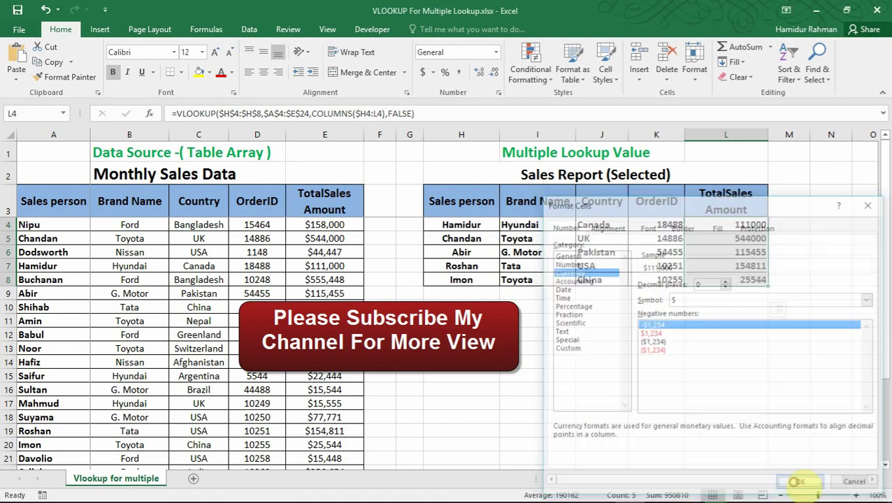
click(760, 388)
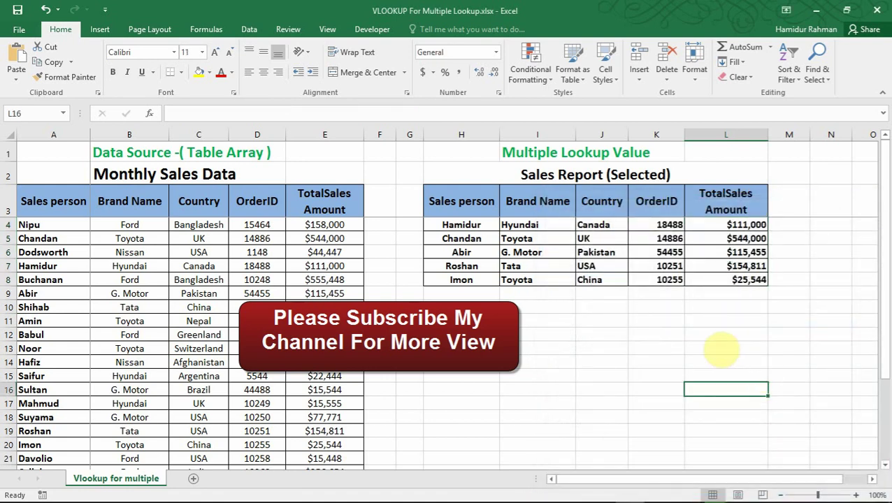